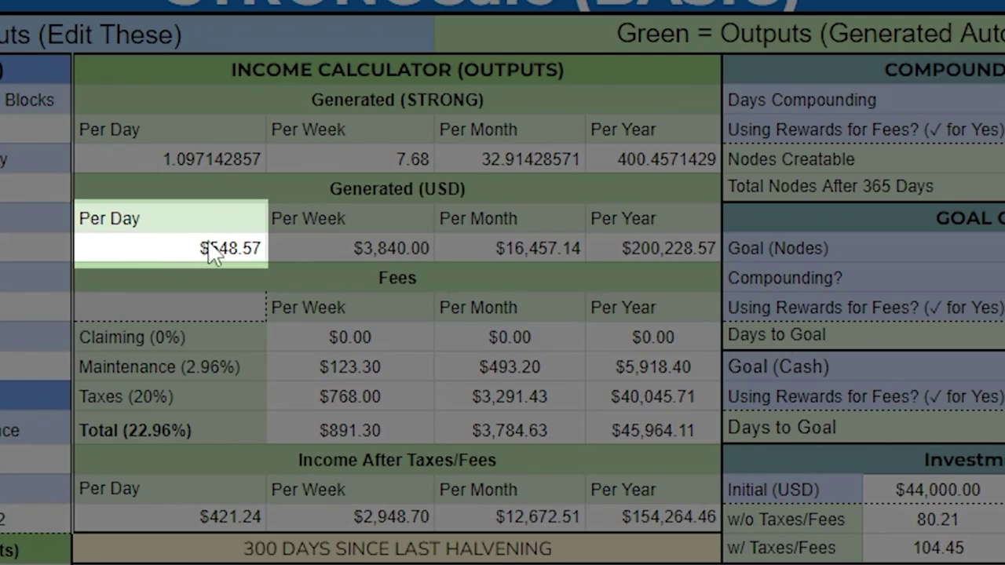
# - Review the generated USD income per week, month and year in the income calculator outputs
pyautogui.click(364, 251)
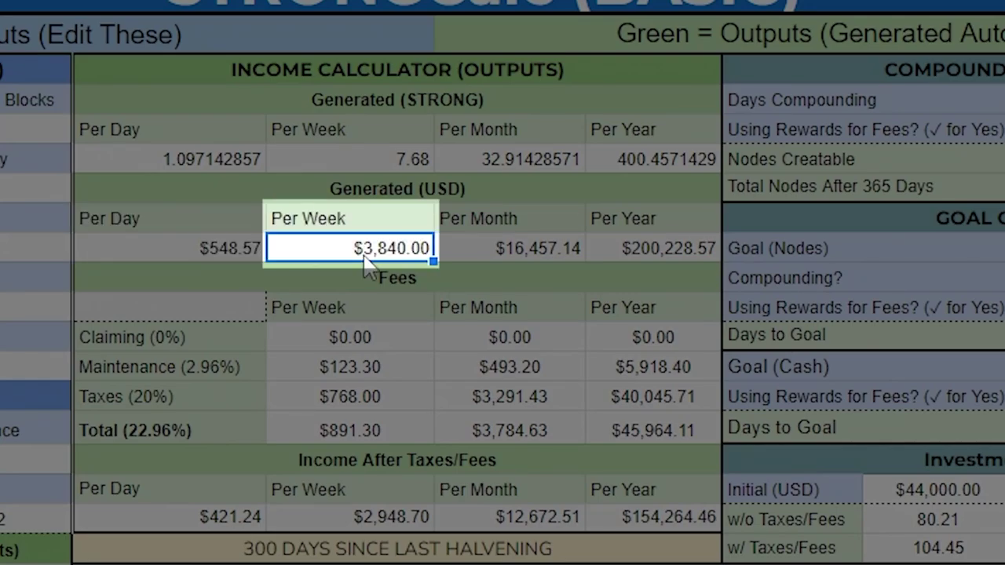
pyautogui.click(519, 250)
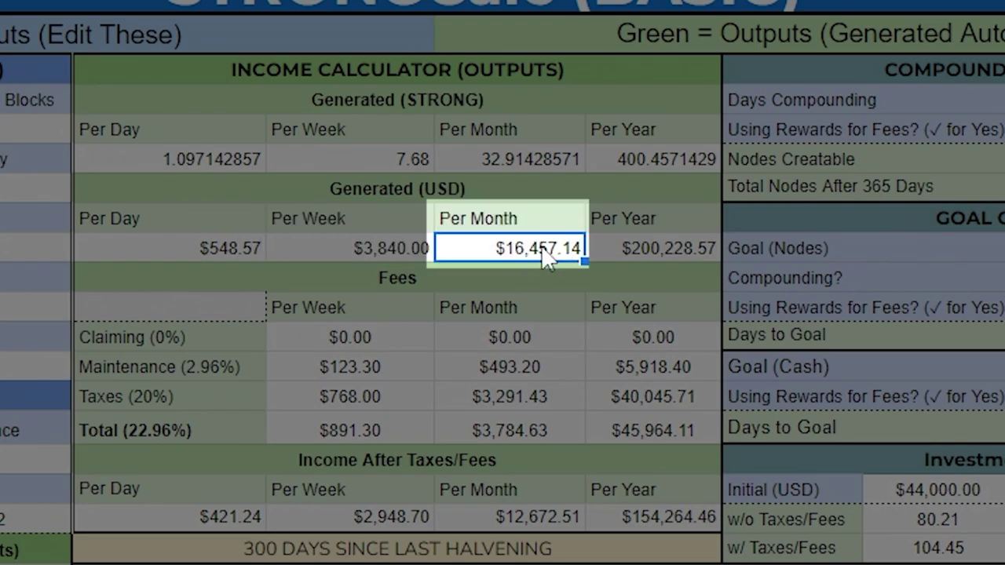
pyautogui.click(660, 247)
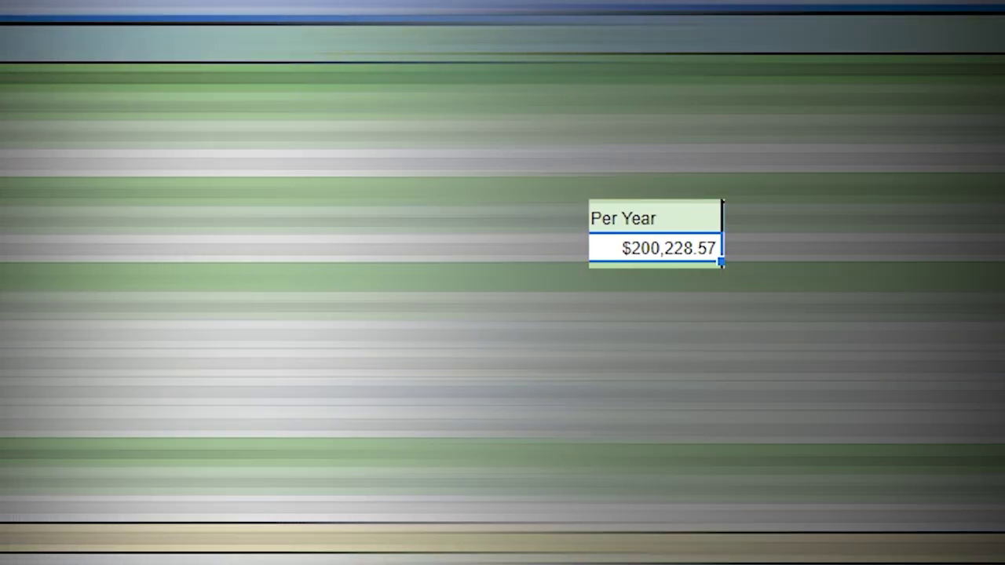
pyautogui.click(362, 249)
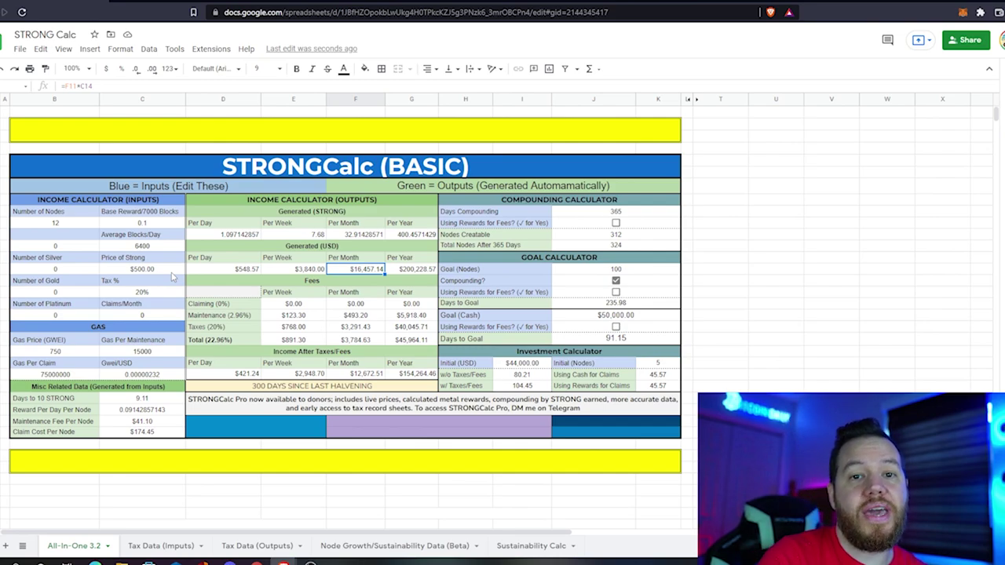
pyautogui.press('Left')
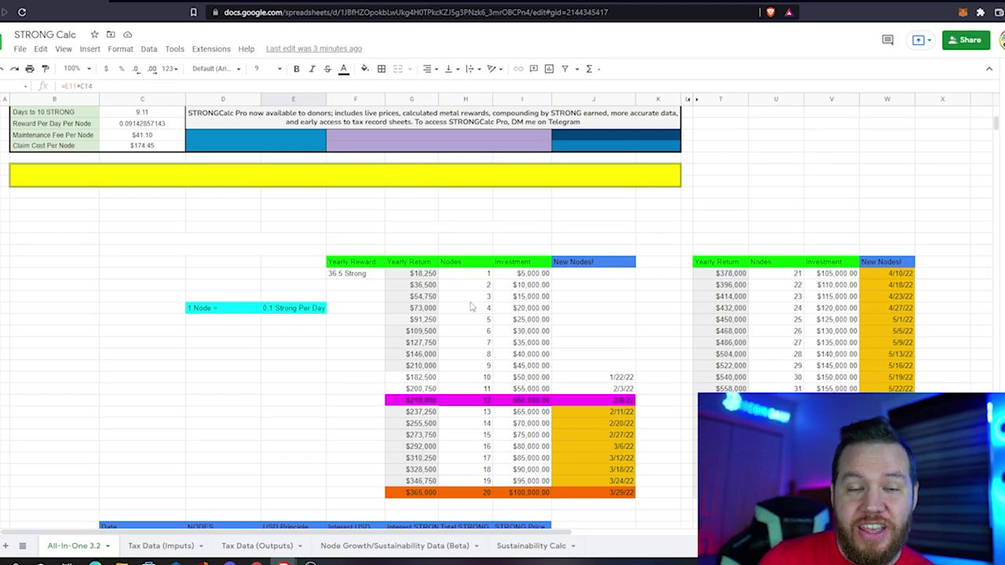
# - Examine the node growth table, checking the investment and new-node dates for the 15-node and 20-node rows
pyautogui.scroll(2, 363, 388)
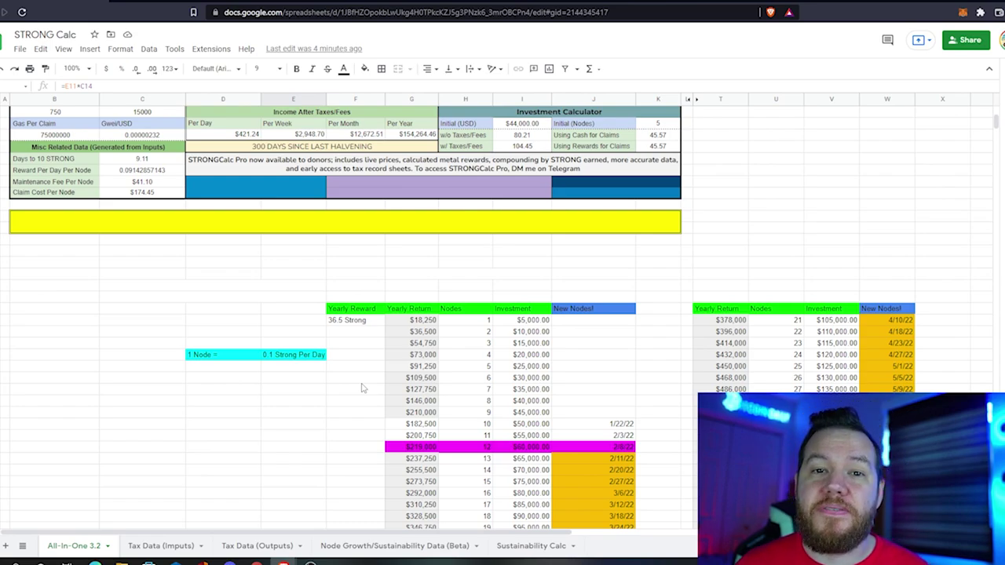
pyautogui.scroll(-1, 361, 391)
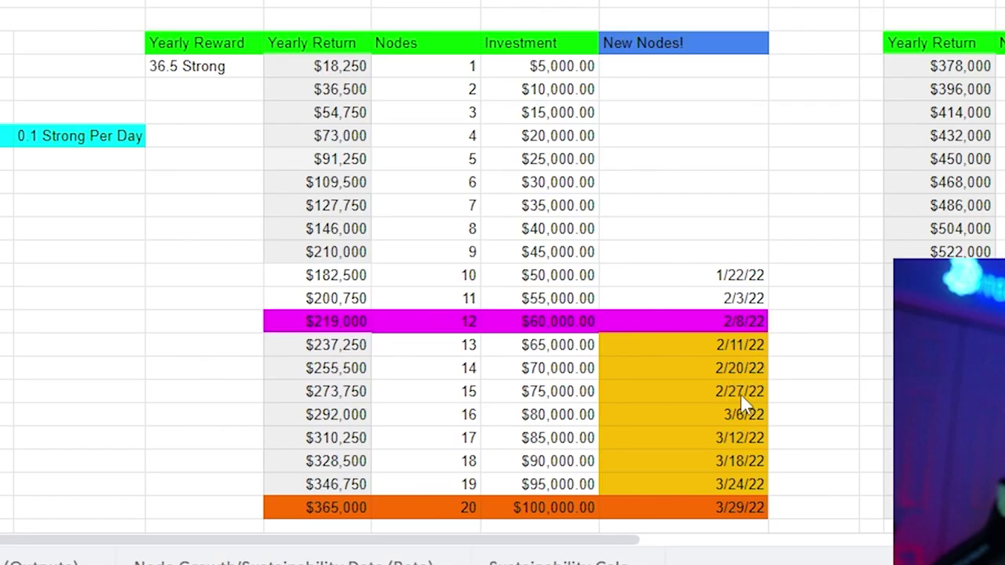
pyautogui.click(465, 403)
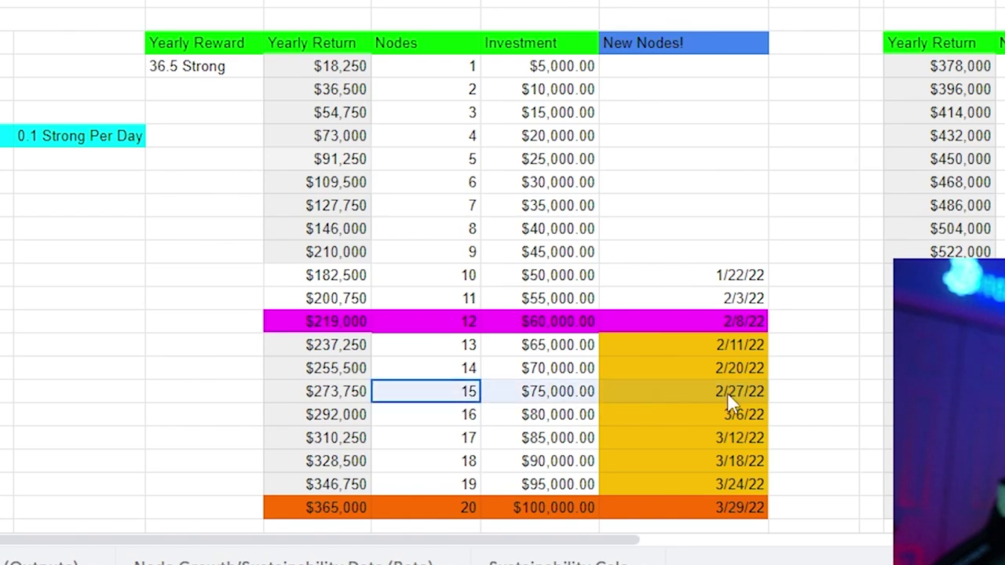
pyautogui.click(444, 512)
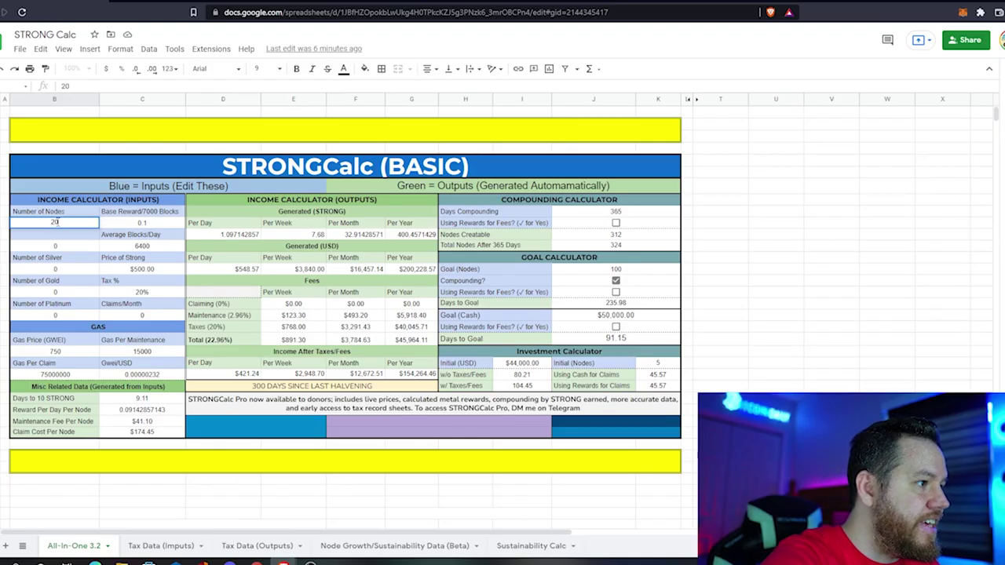
# - Set the number of nodes to 20 and check the generated USD income per month
pyautogui.click(57, 224)
pyautogui.write('20')
pyautogui.press('Return')
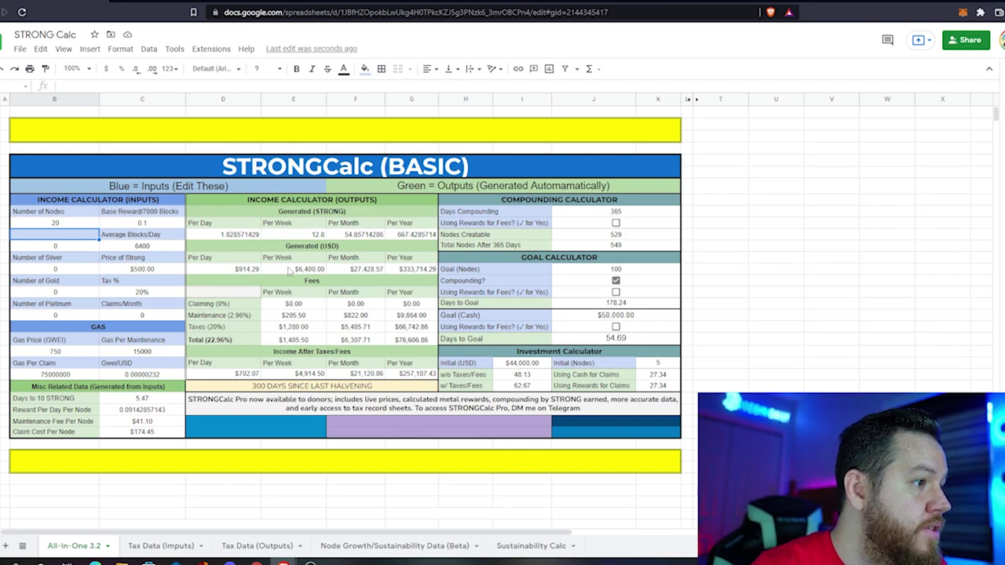
pyautogui.click(363, 270)
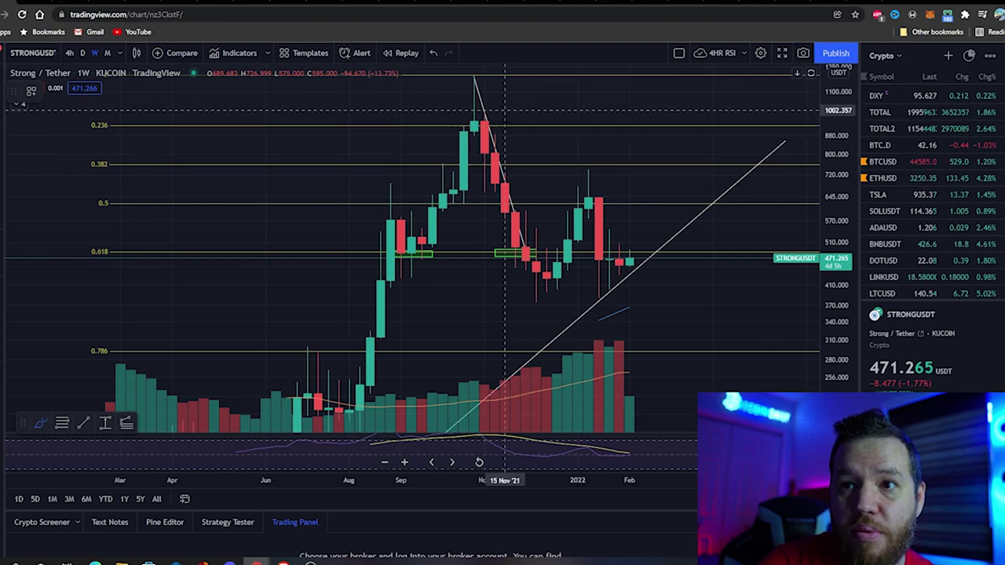
# - Circle the two highest price peaks on the weekly Strong / Tether chart with the brush, and undo both strokes
pyautogui.moveTo(506, 99); pyautogui.dragTo(489, 75)
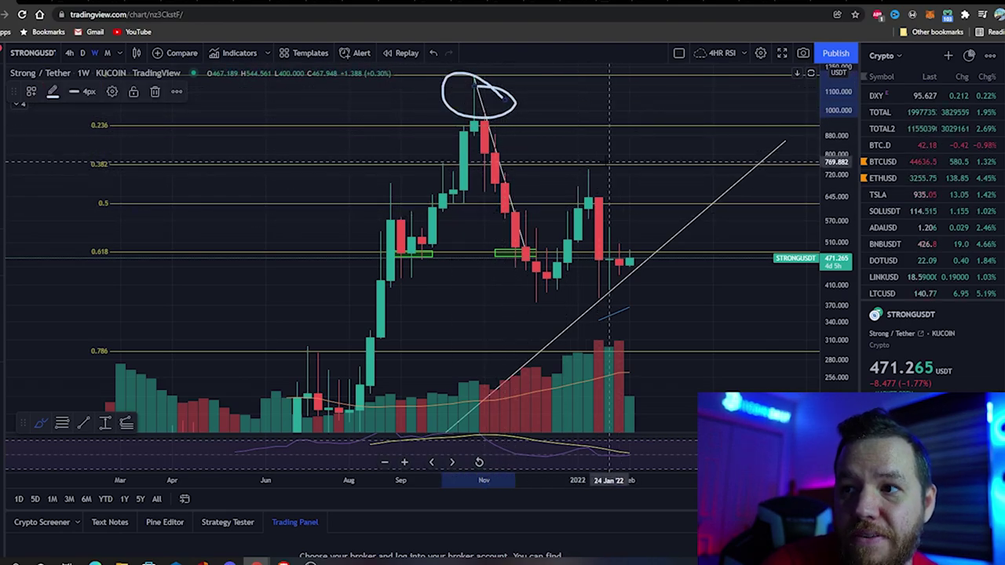
pyautogui.moveTo(605, 161)
pyautogui.mouseDown()
pyautogui.moveTo(559, 171)
pyautogui.moveTo(589, 158)
pyautogui.mouseUp()
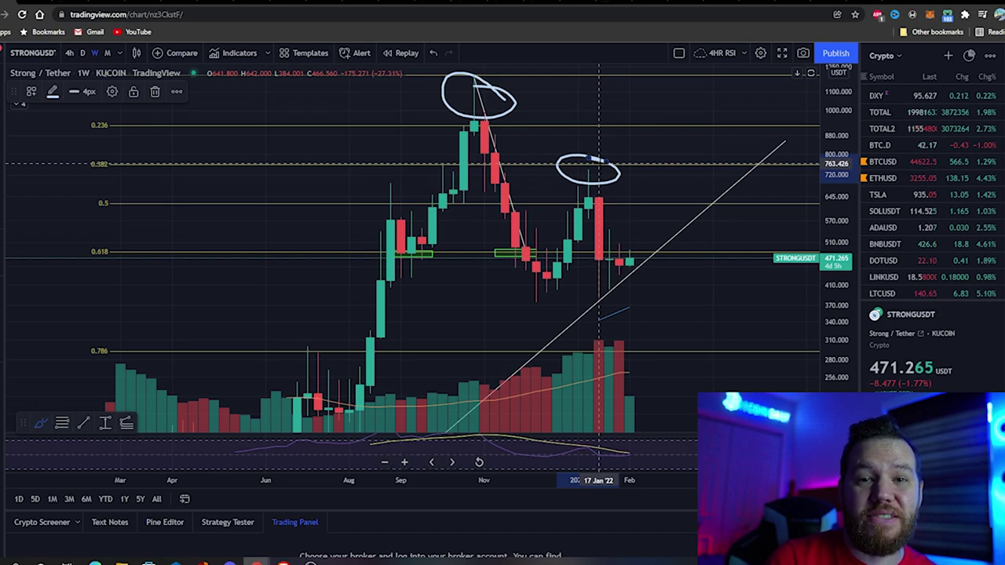
pyautogui.hotkey('ctrl', 'z')
pyautogui.hotkey('ctrl', 'z')
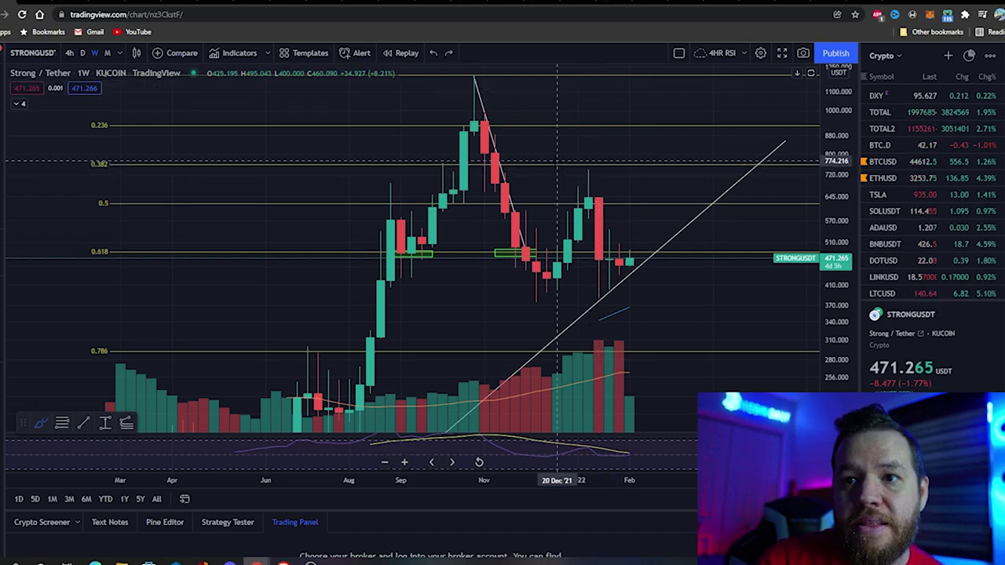
# - Circle the latest candle and the December candles near the 0.618 level on the weekly chart with the brush
pyautogui.moveTo(645, 249)
pyautogui.mouseDown()
pyautogui.moveTo(621, 246)
pyautogui.moveTo(649, 250)
pyautogui.mouseUp()
pyautogui.moveTo(558, 255)
pyautogui.mouseDown()
pyautogui.moveTo(573, 249)
pyautogui.moveTo(558, 246)
pyautogui.mouseUp()
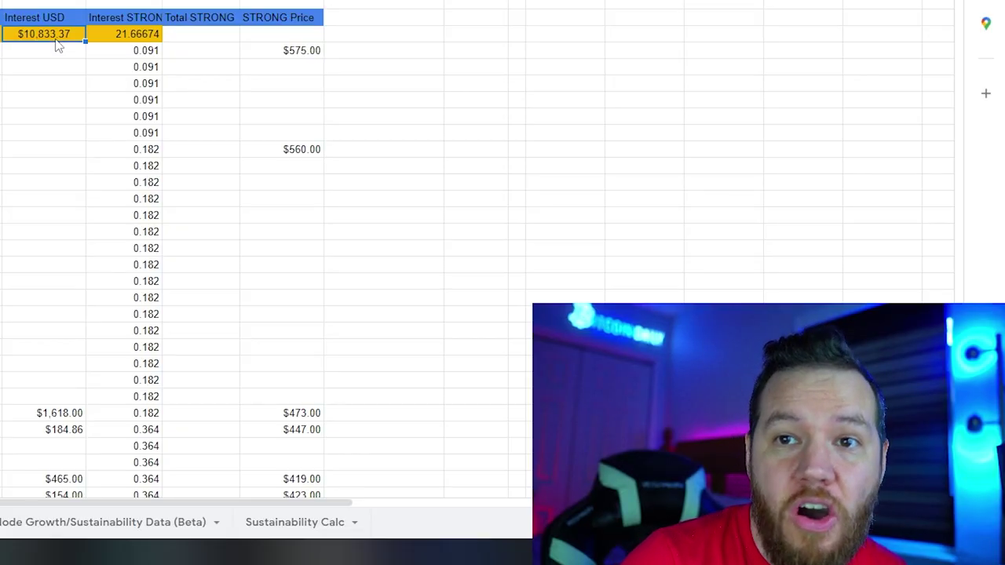
# - Compare the interest log's USD and STRONG totals with the node growth table above it
pyautogui.scroll(3, 57, 46)
pyautogui.scroll(1, 57, 45)
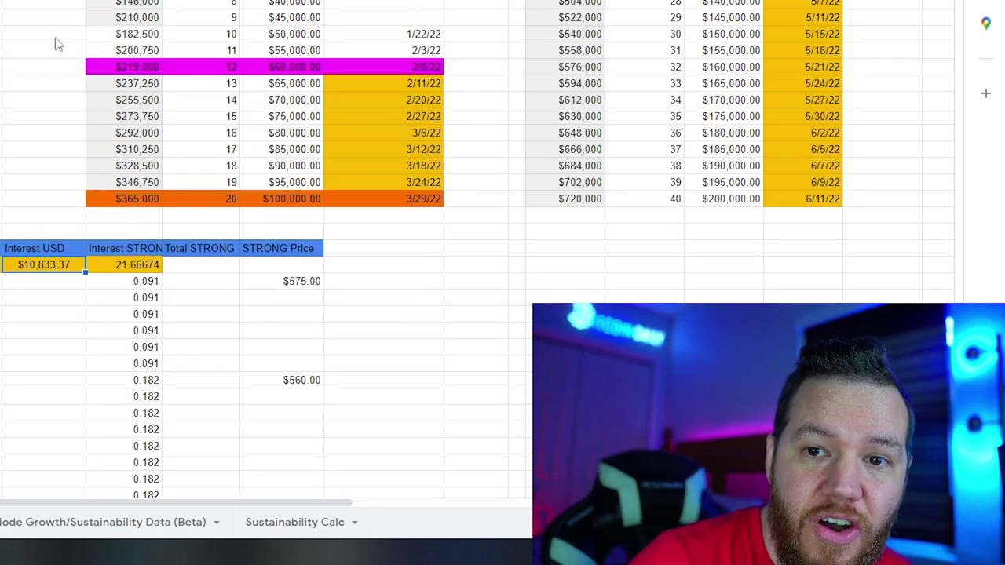
pyautogui.scroll(-3, 55, 44)
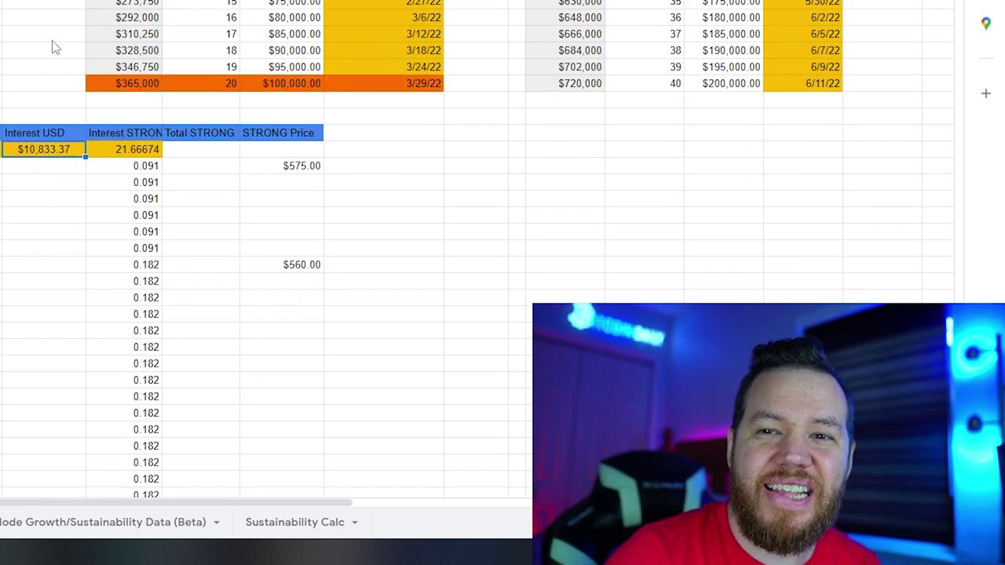
pyautogui.scroll(-1, 47, 48)
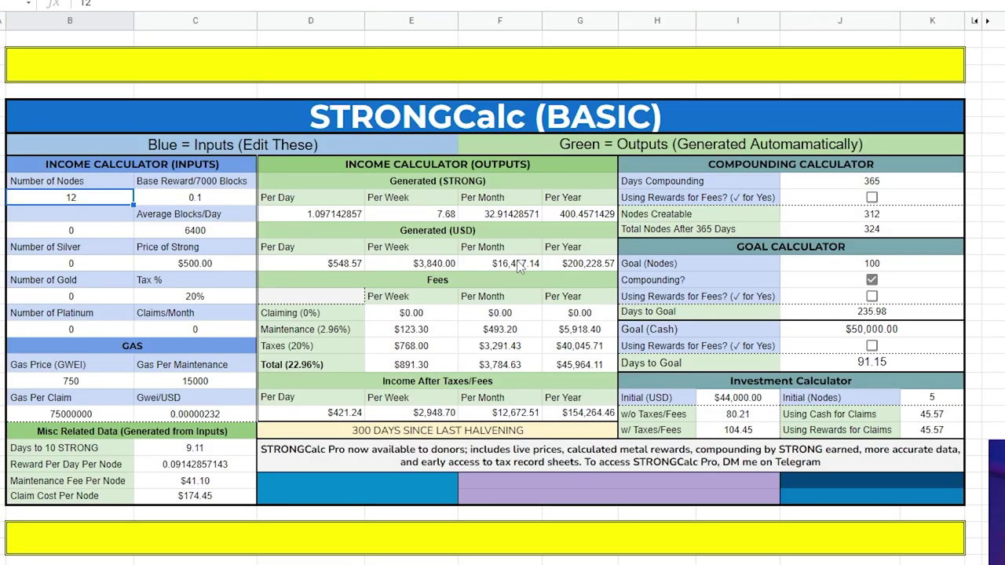
# - Set the number of nodes to 100 and review the generated USD income per day, week, month and year
pyautogui.click(517, 265)
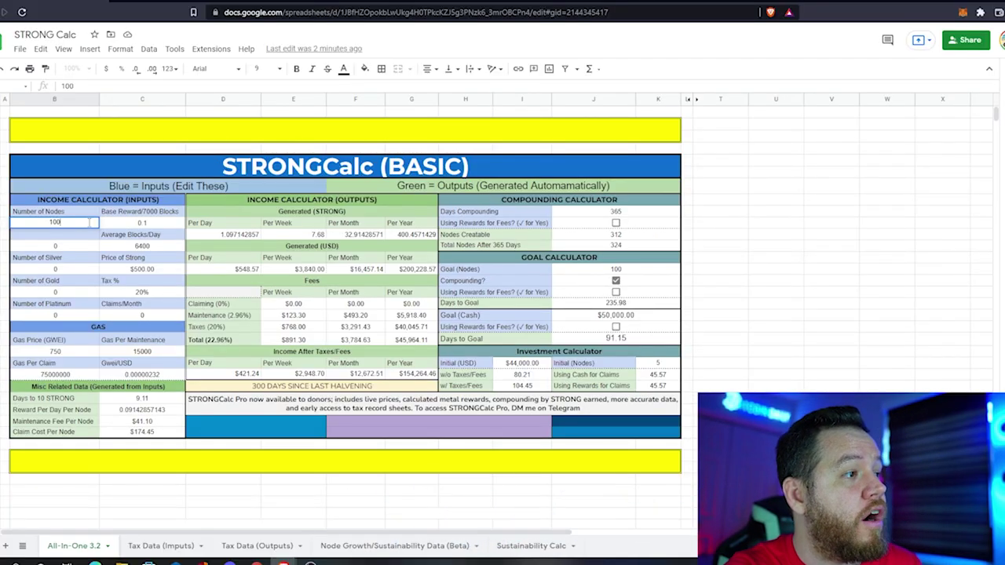
pyautogui.press('Return')
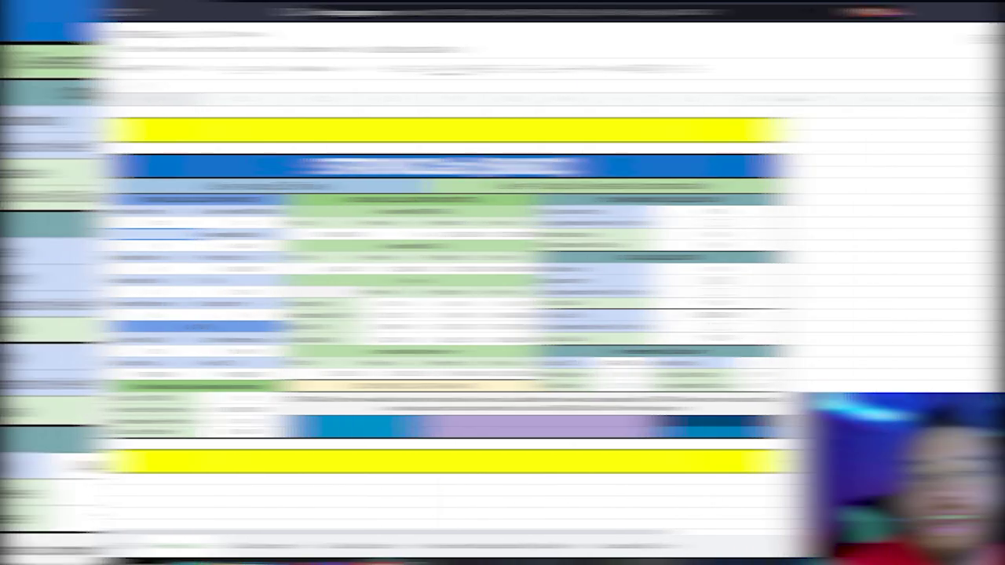
pyautogui.click(244, 270)
pyautogui.click(525, 260)
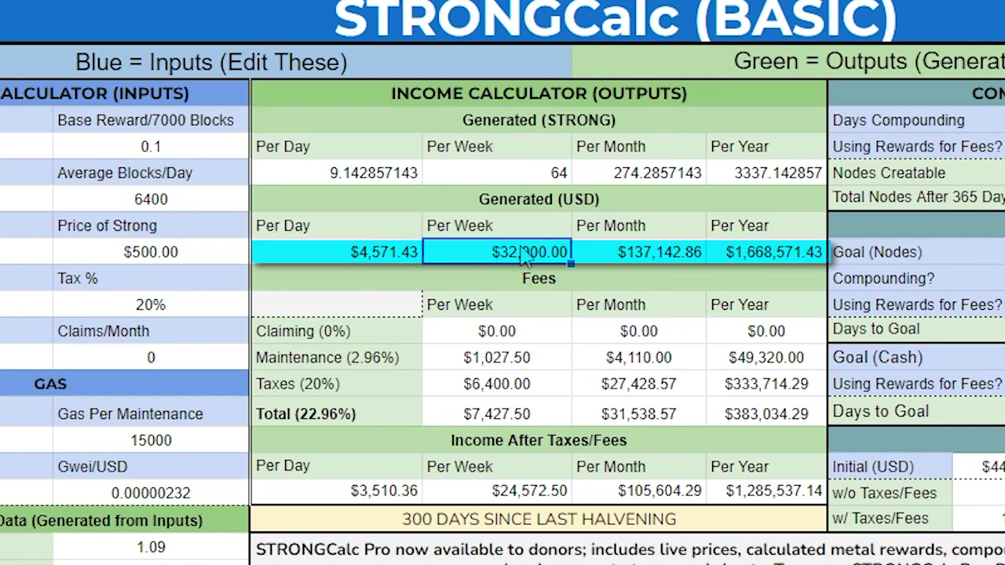
pyautogui.click(647, 266)
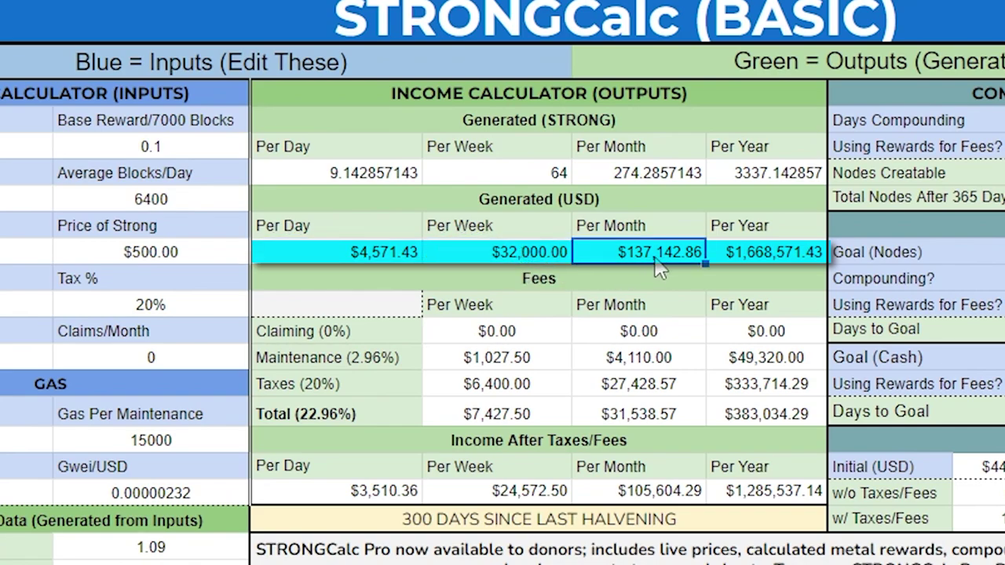
pyautogui.click(786, 263)
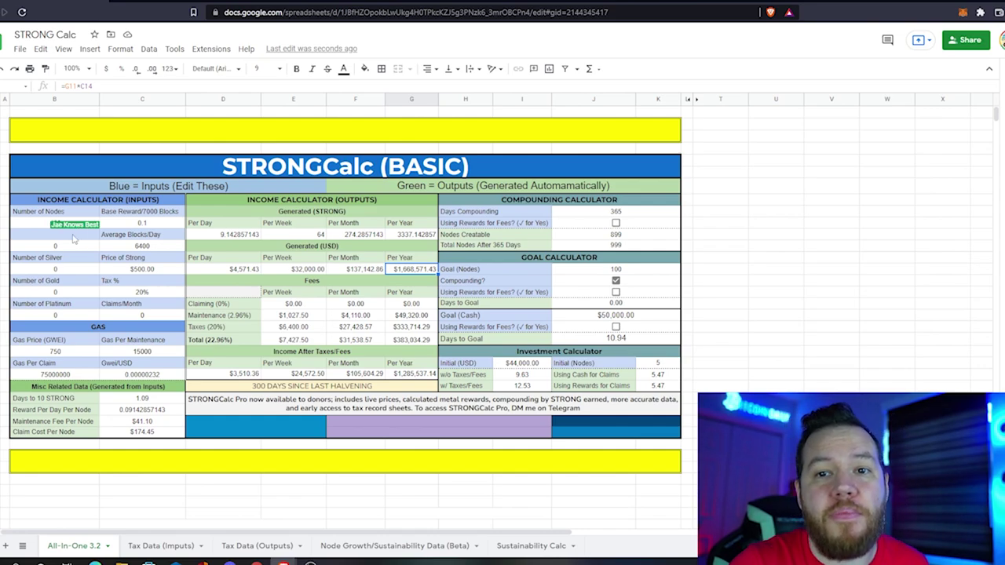
# - Check the price of Strong, and the node goal and days to goal in the goal calculator
pyautogui.click(137, 270)
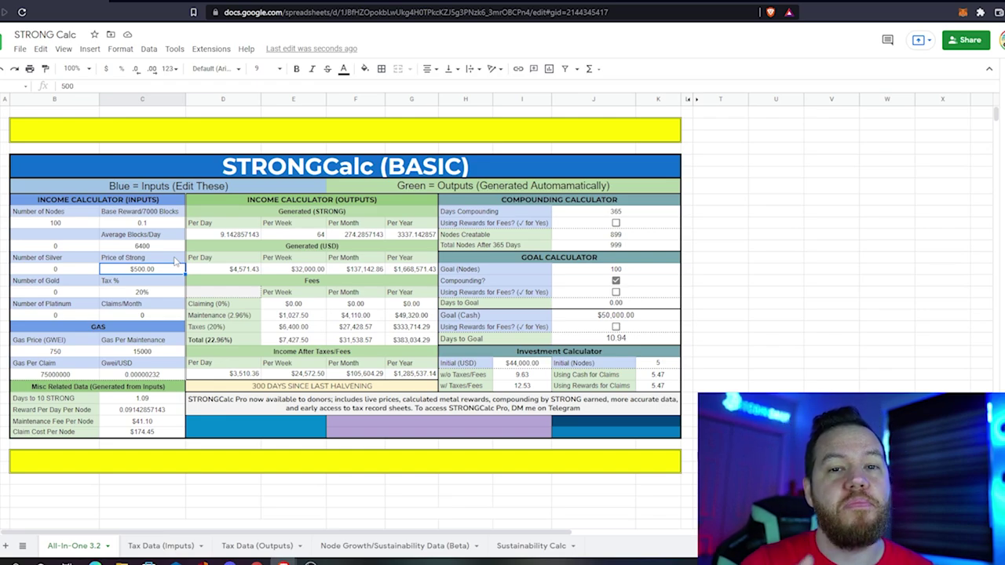
pyautogui.click(665, 302)
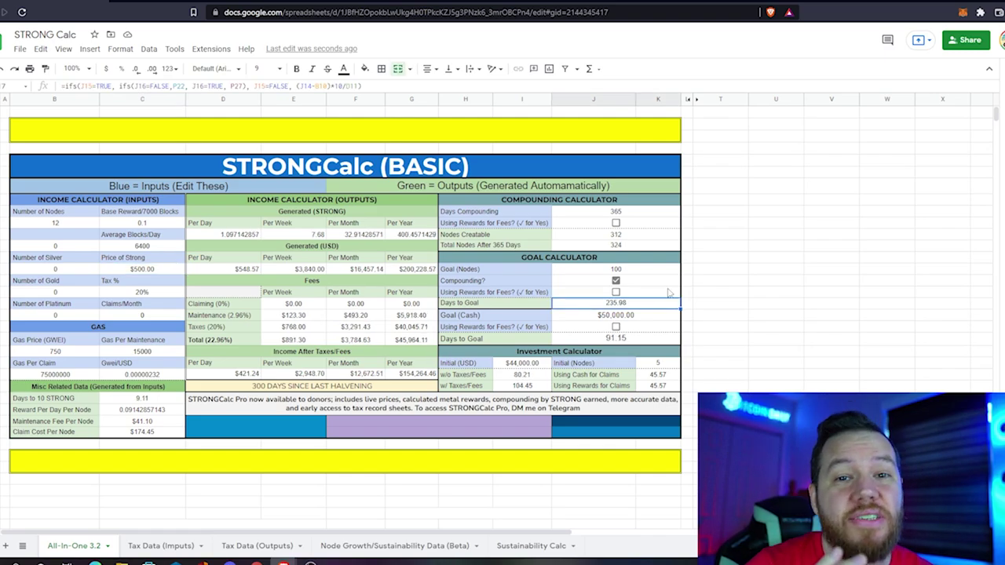
pyautogui.click(618, 269)
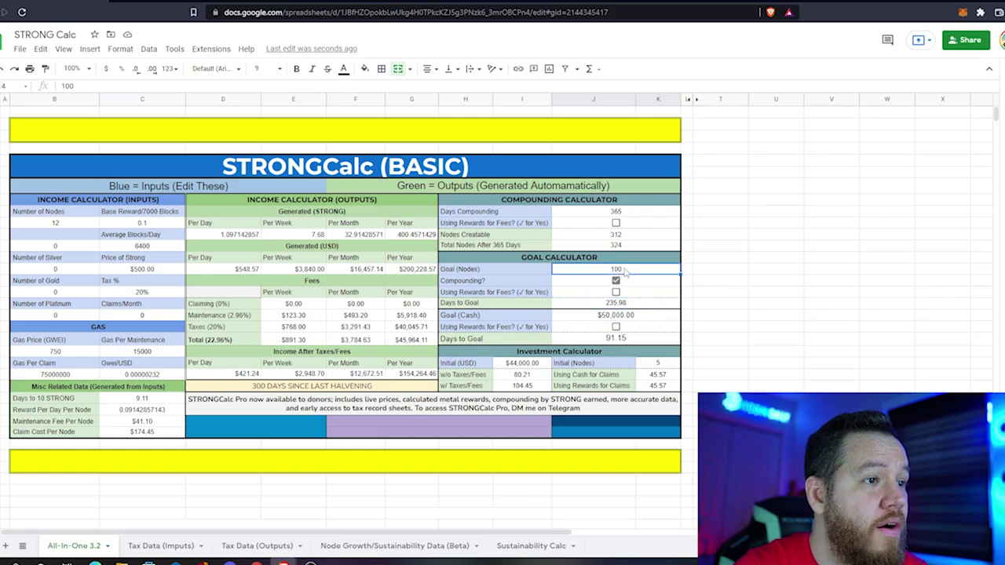
pyautogui.click(623, 304)
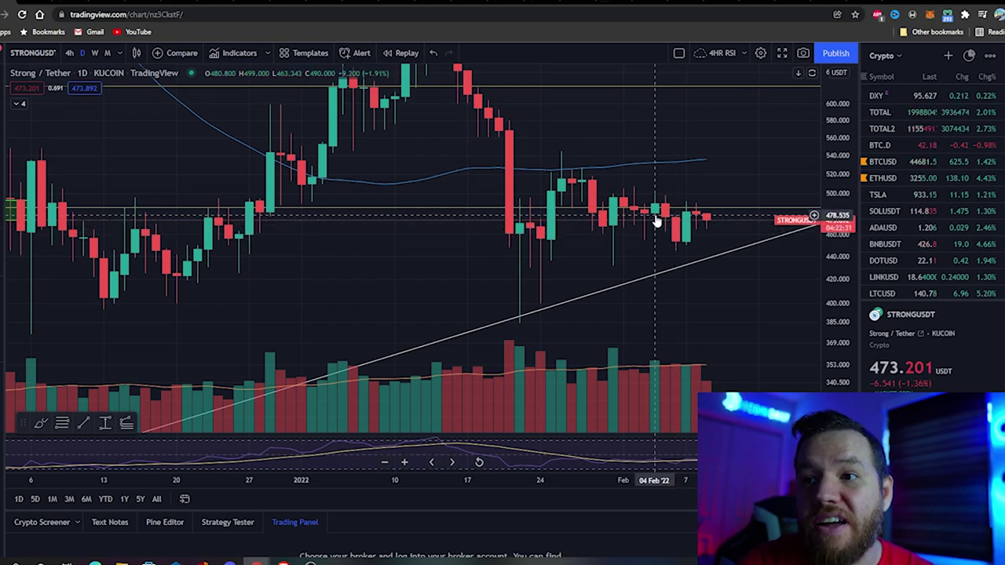
# - Examine the latest candles against the rising trendline on the daily Strong / Tether chart
pyautogui.press('super+alt+d')
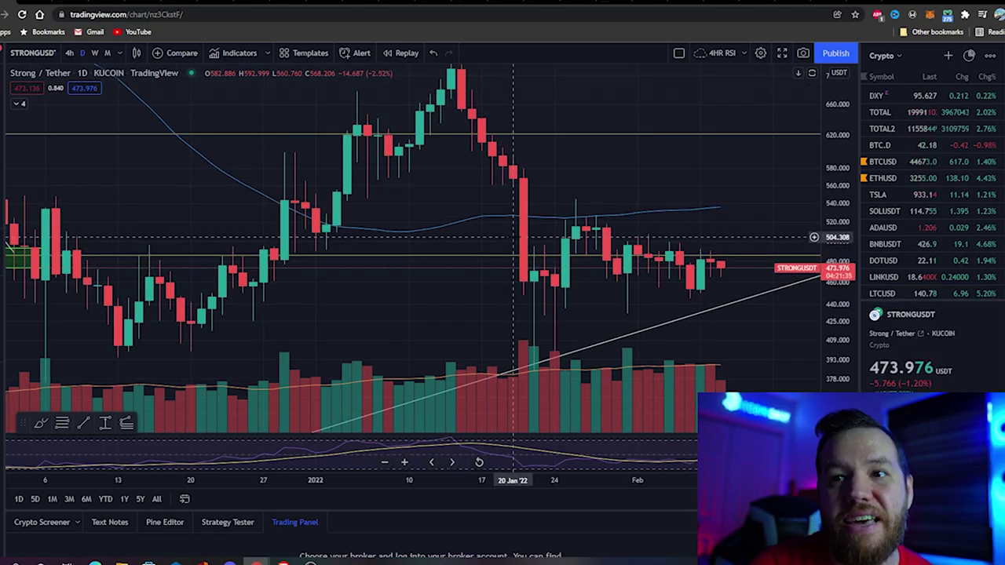
pyautogui.hscroll(5, 514, 236)
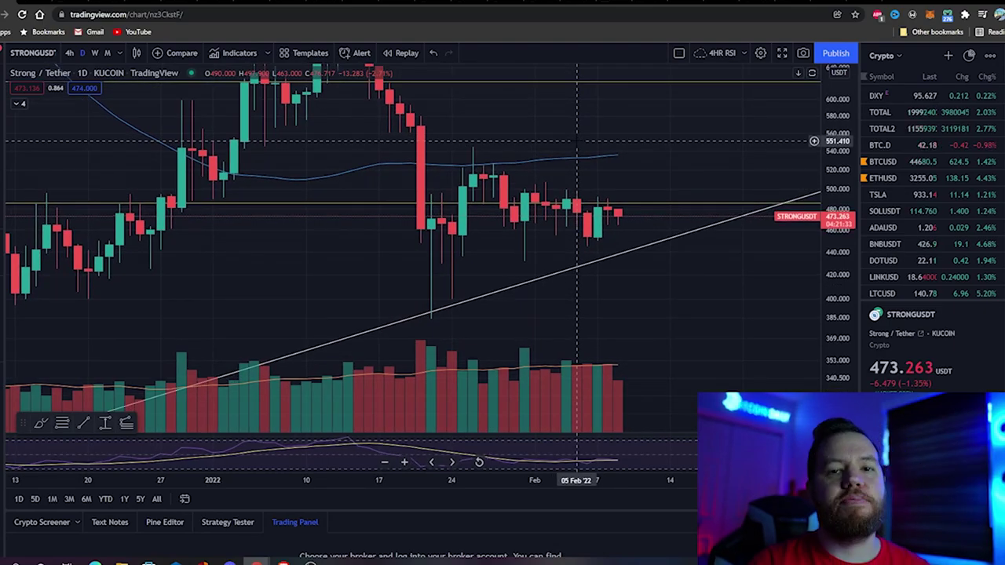